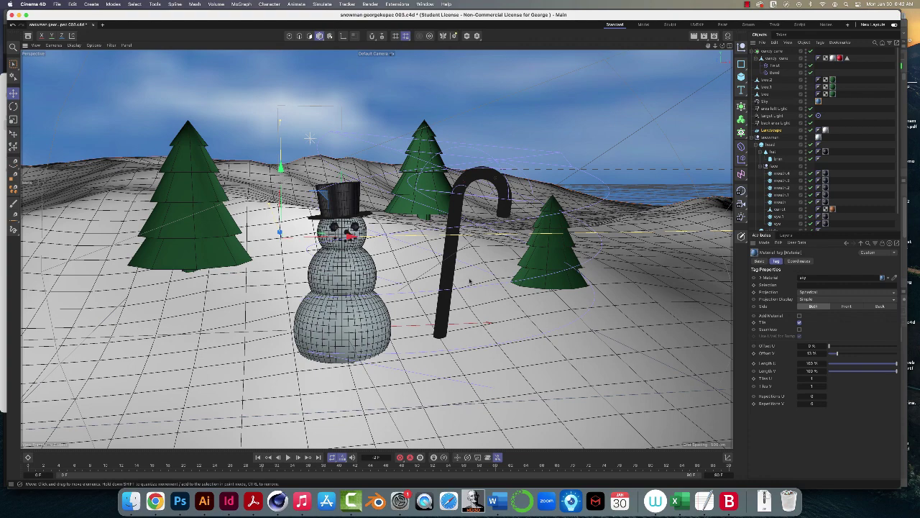
# Check the render output settings and render the snowman scene to the Picture Viewer.
pyautogui.scroll(5, 470, 281)
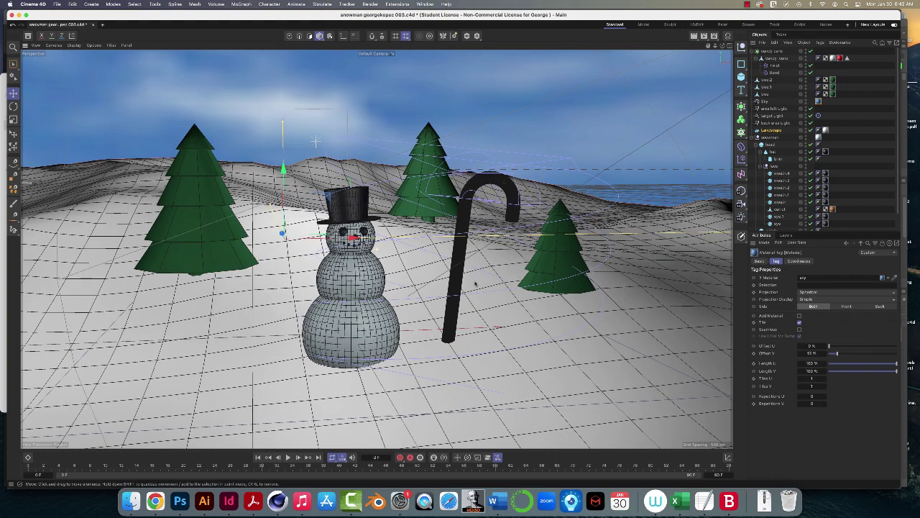
pyautogui.keyDown('alt'); pyautogui.moveTo(475, 285); pyautogui.dragTo(469, 285, button='middle'); pyautogui.keyUp('alt')
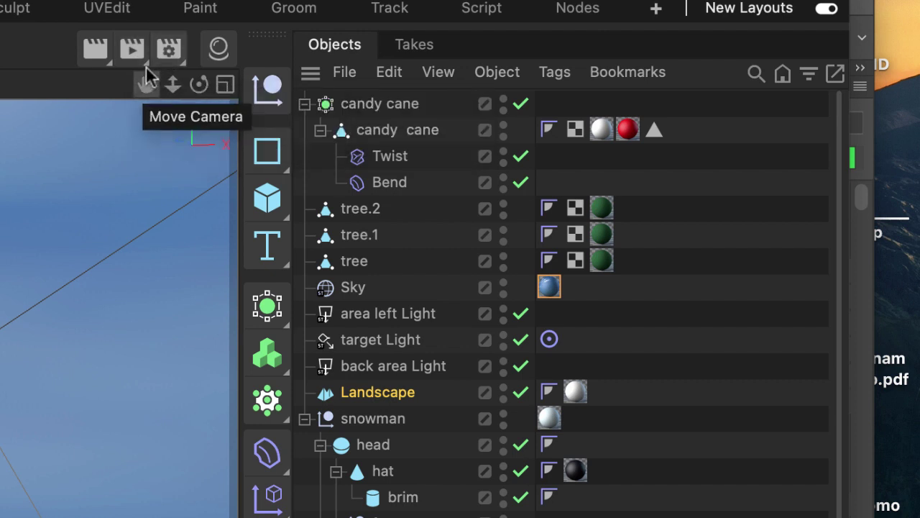
pyautogui.click(173, 53)
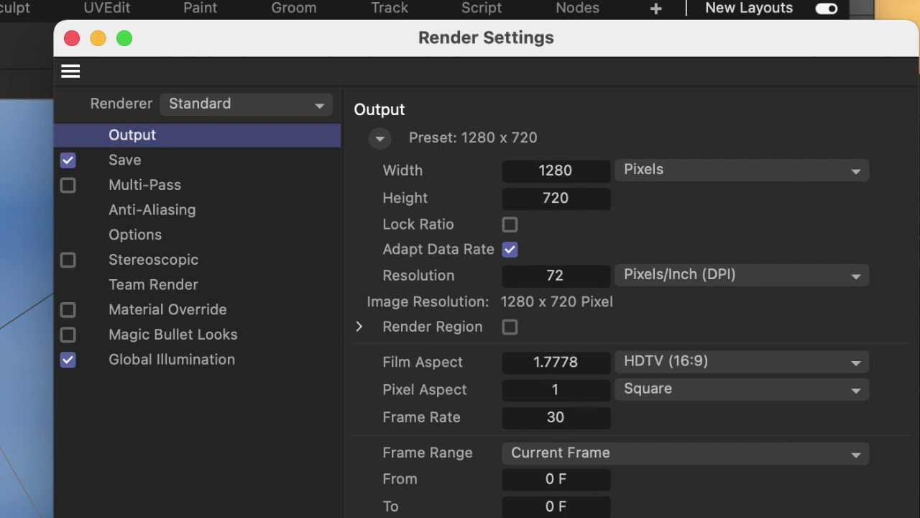
pyautogui.click(71, 39)
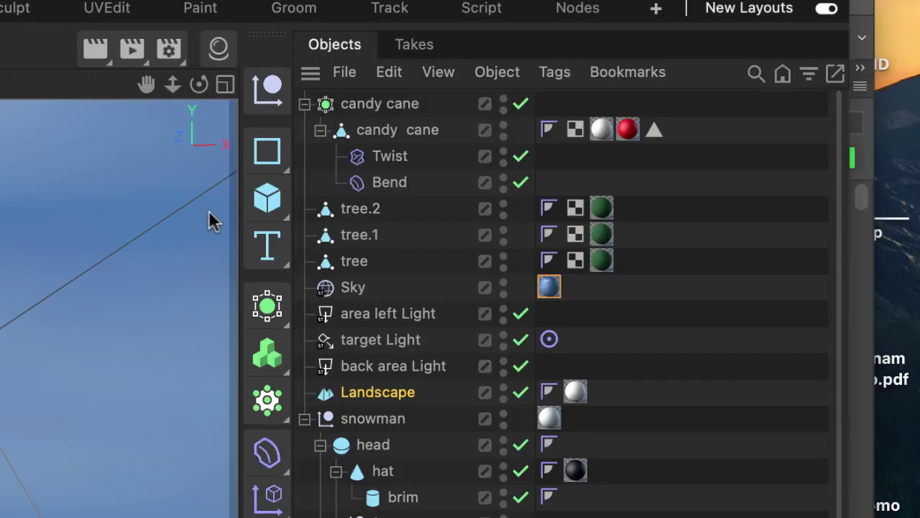
pyautogui.click(137, 52)
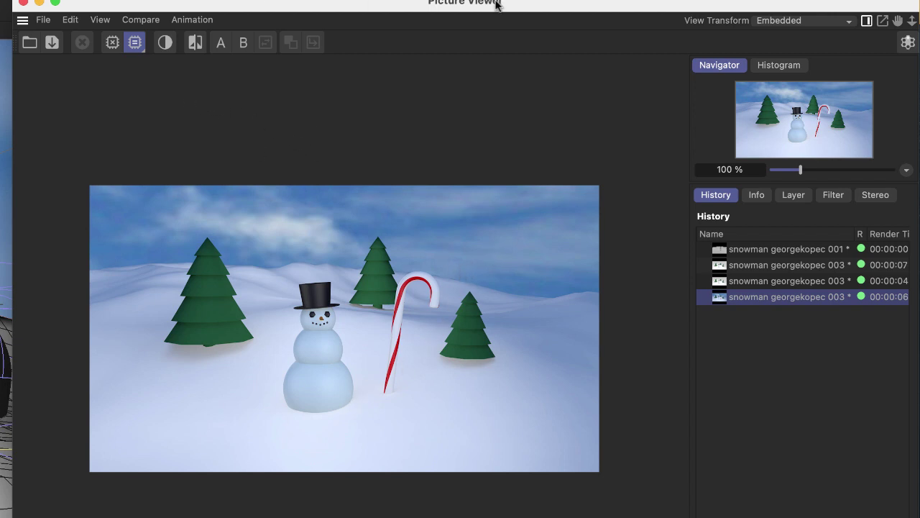
pyautogui.moveTo(376, 3); pyautogui.dragTo(378, 54)
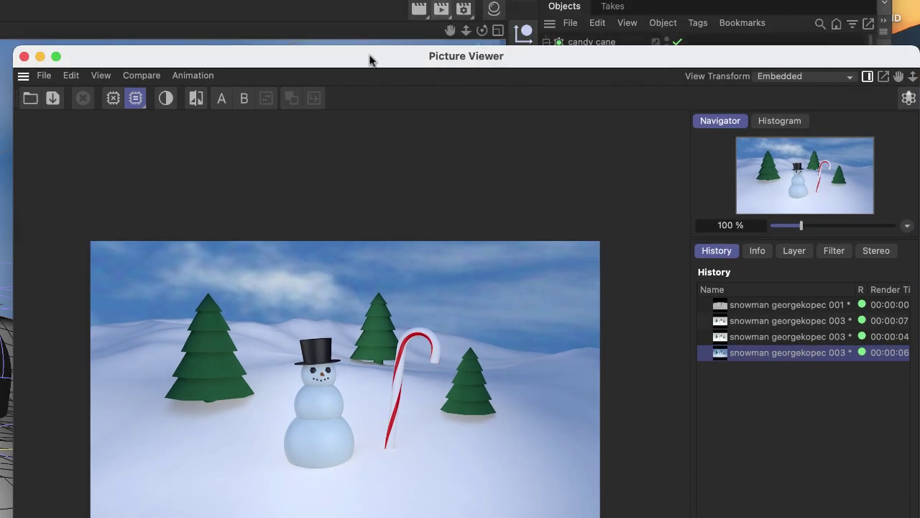
# Start saving the rendered snowman picture as a still image in JPG format.
pyautogui.click(44, 76)
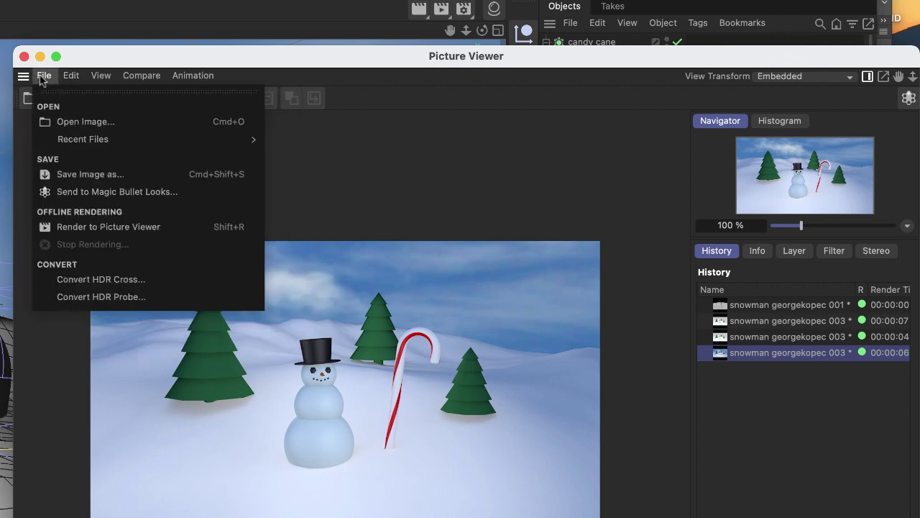
pyautogui.click(80, 176)
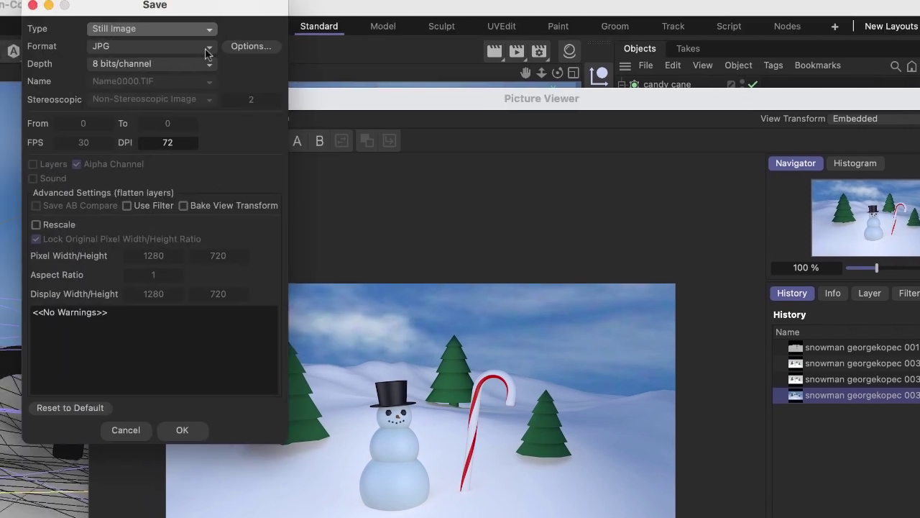
pyautogui.click(207, 49)
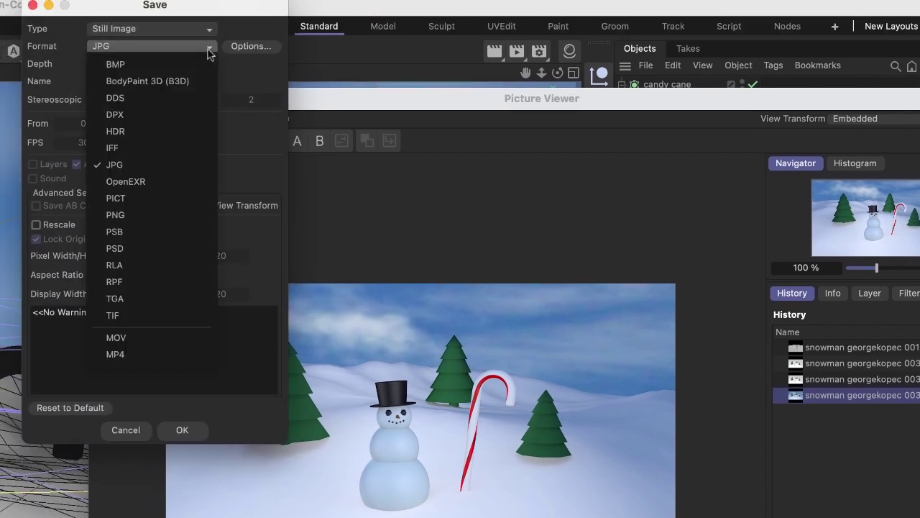
pyautogui.click(157, 166)
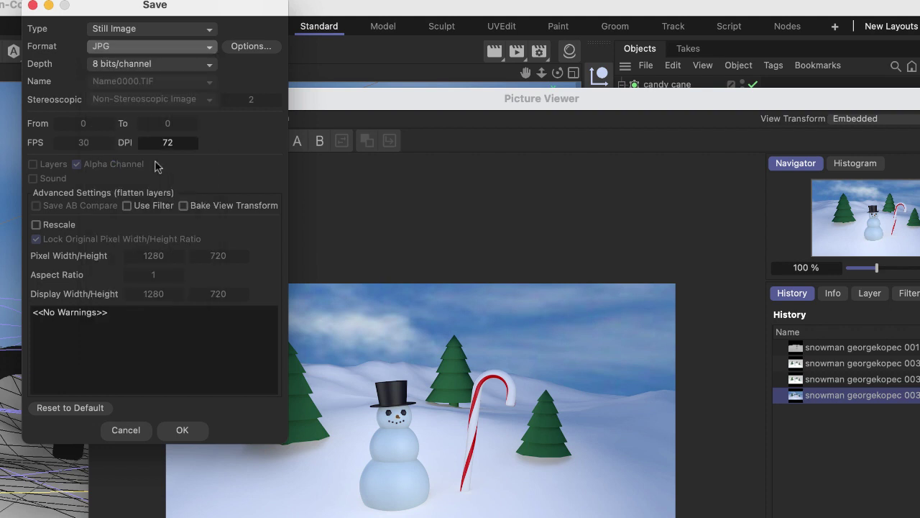
pyautogui.click(209, 50)
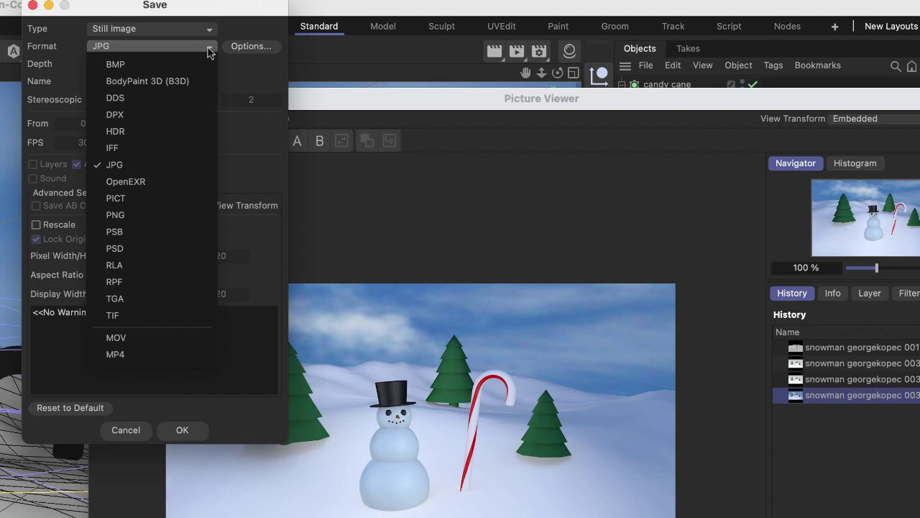
pyautogui.click(179, 166)
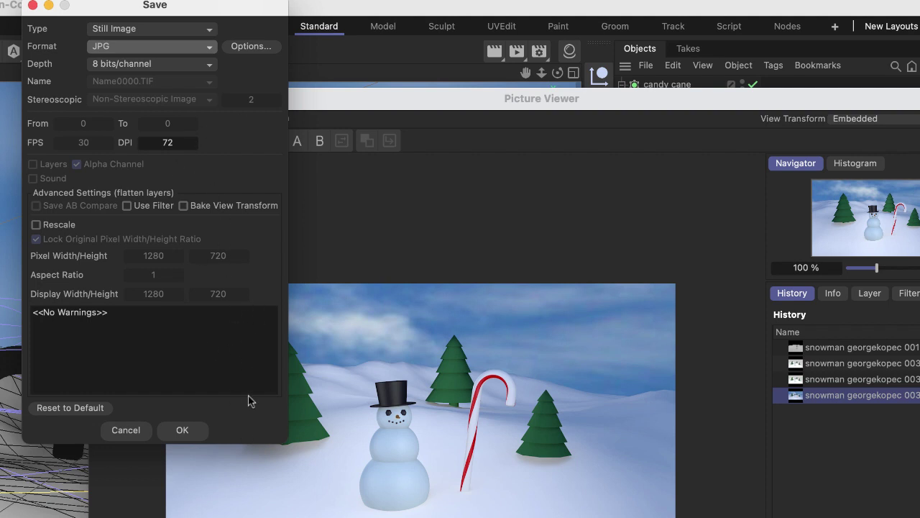
pyautogui.click(182, 430)
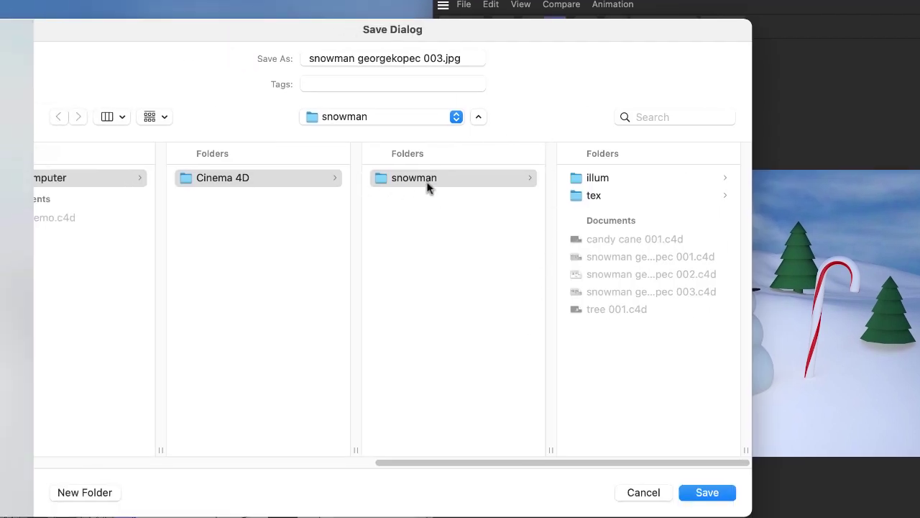
# Create a folder named _renders inside the snowman project folder and save the JPG render into it.
pyautogui.click(384, 184)
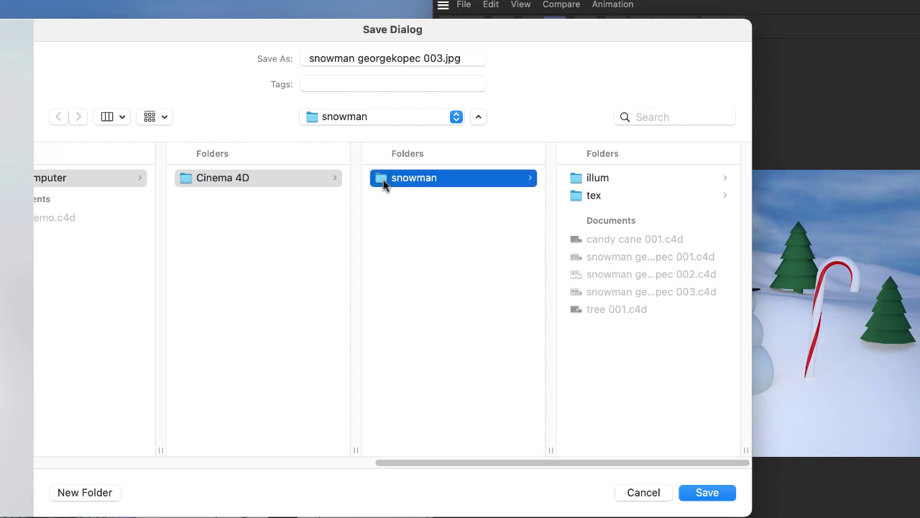
pyautogui.click(595, 181)
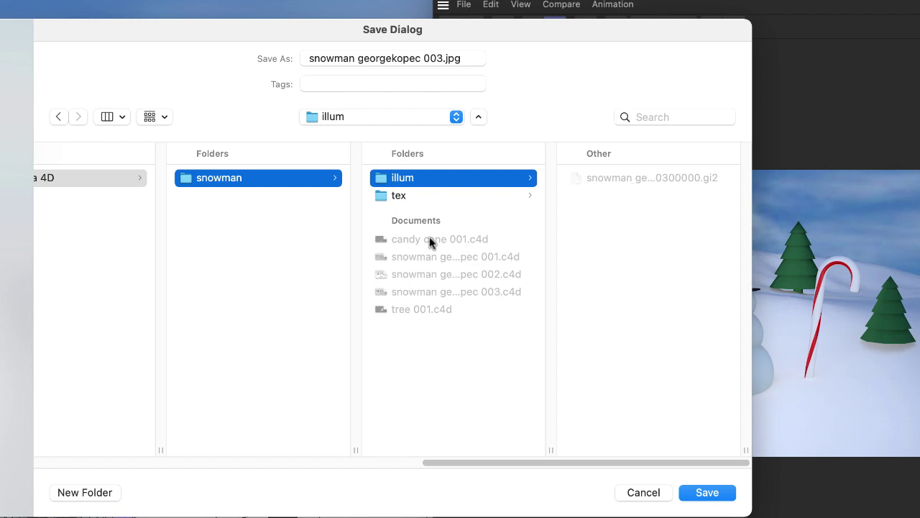
pyautogui.click(185, 184)
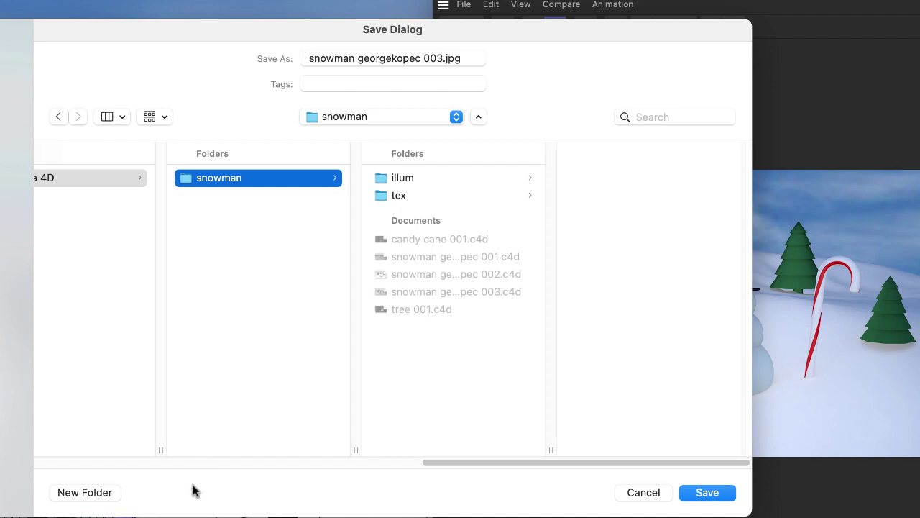
pyautogui.click(97, 494)
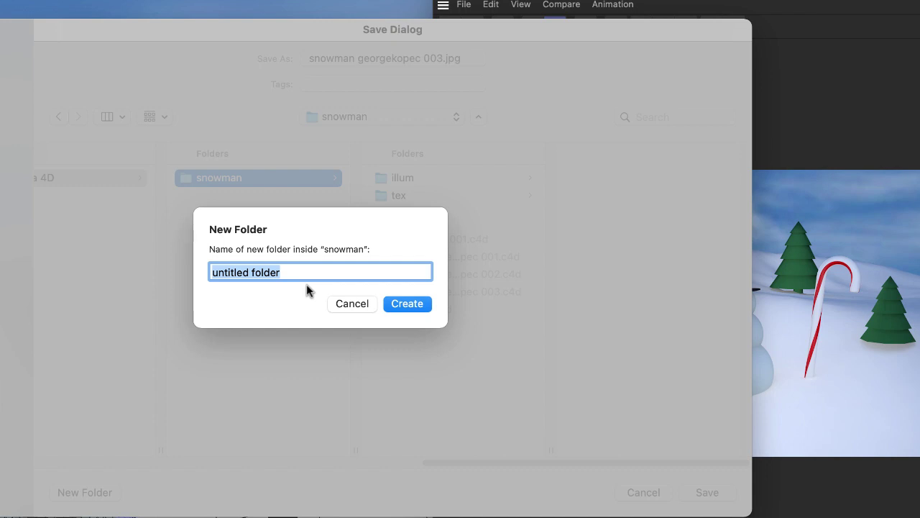
pyautogui.press('BackSpace')
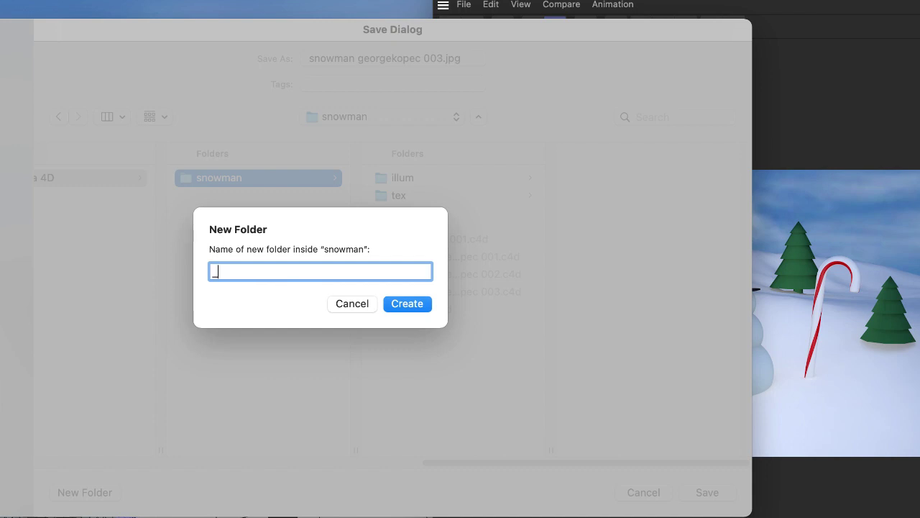
pyautogui.write('_rede')
pyautogui.press('BackSpace')
pyautogui.press('BackSpace')
pyautogui.write('nders')
pyautogui.click(416, 303)
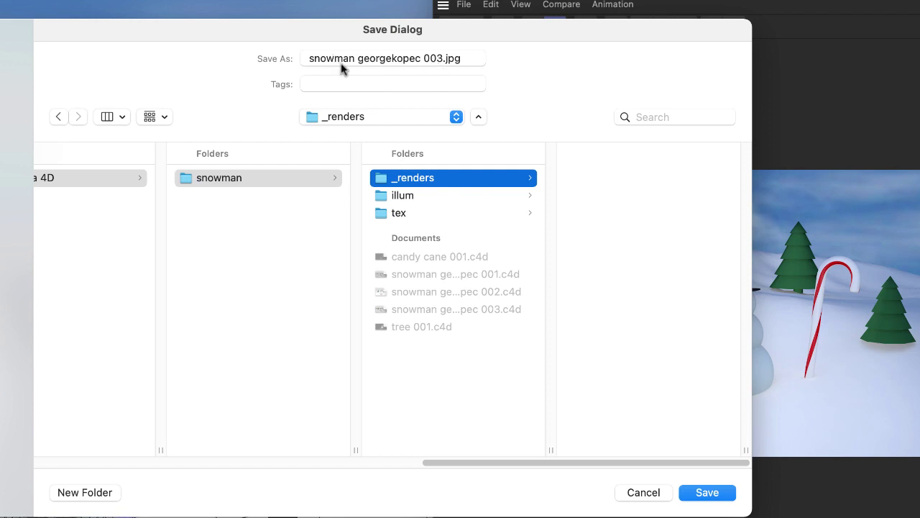
pyautogui.click(708, 492)
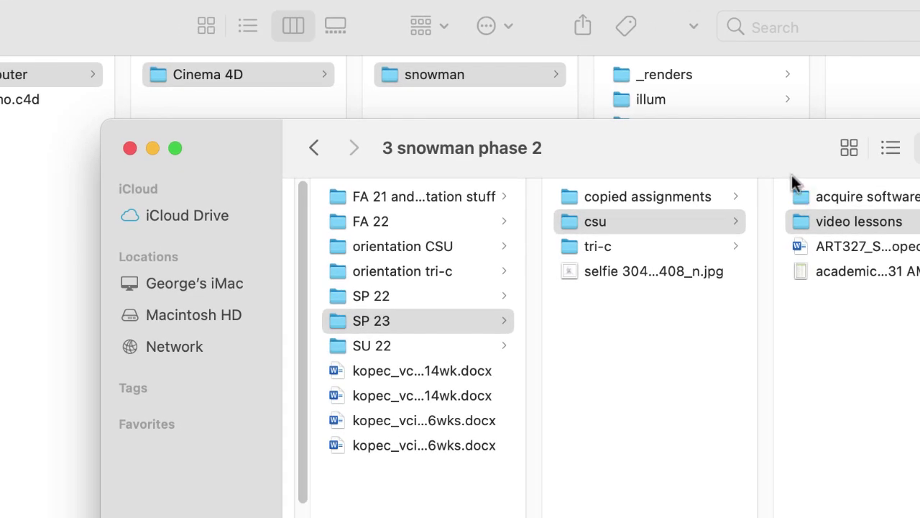
# Switch to Finder and preview the saved JPG in the snowman project's _renders folder.
pyautogui.click(529, 41)
pyautogui.click(512, 35)
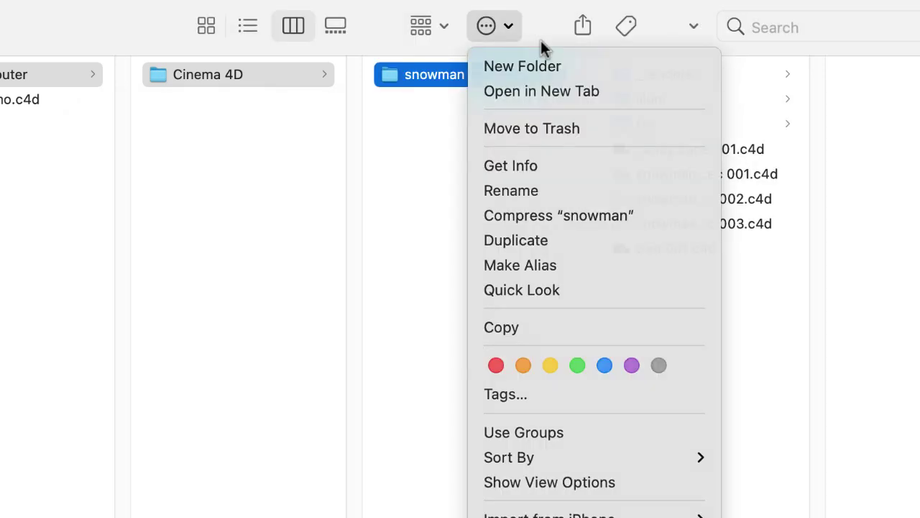
pyautogui.click(545, 41)
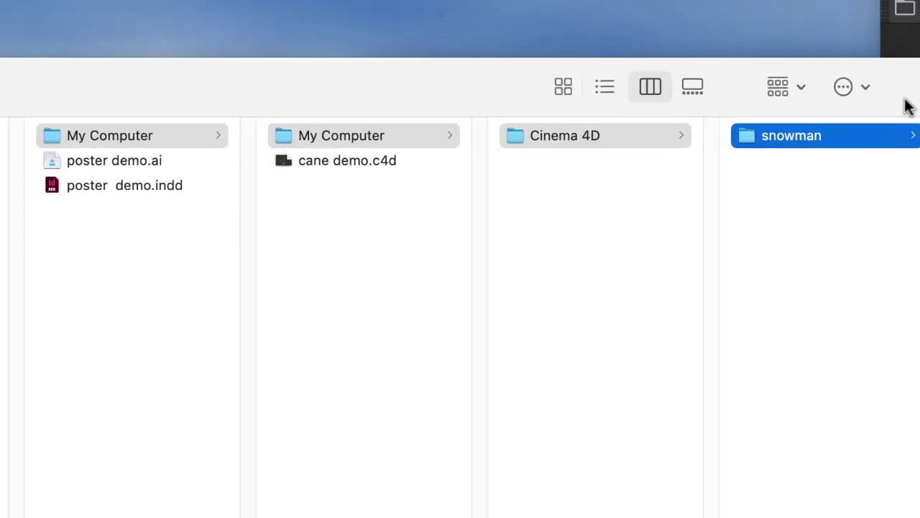
pyautogui.click(907, 119)
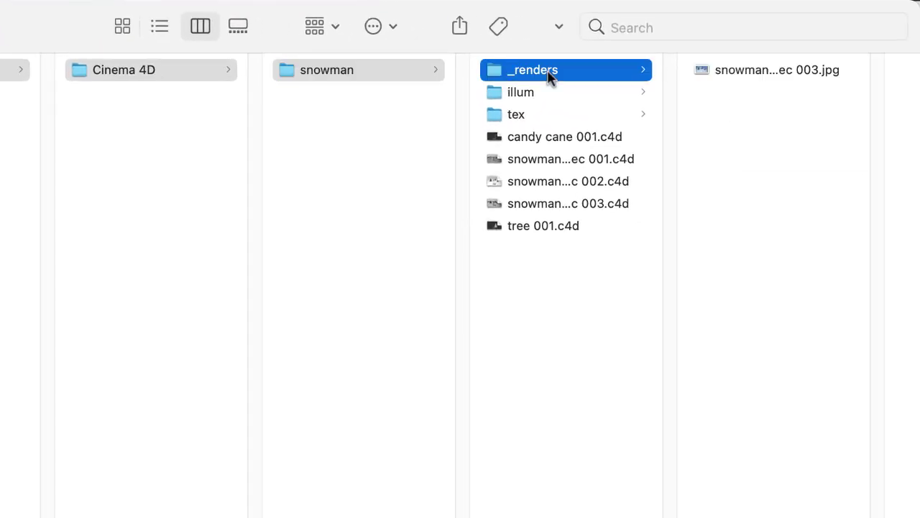
pyautogui.click(730, 75)
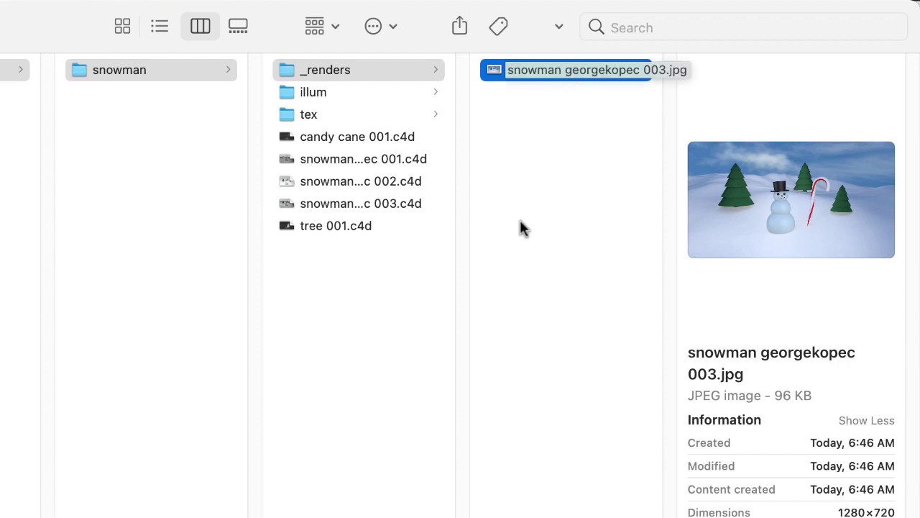
# Compare the 003 .c4d scene file with the JPG in _renders, and widen the file column to show full names.
pyautogui.click(365, 208)
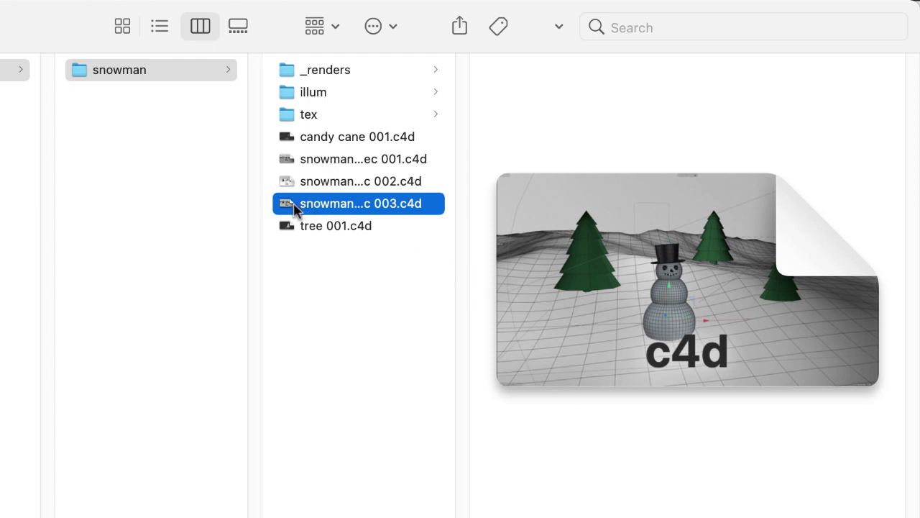
pyautogui.click(357, 73)
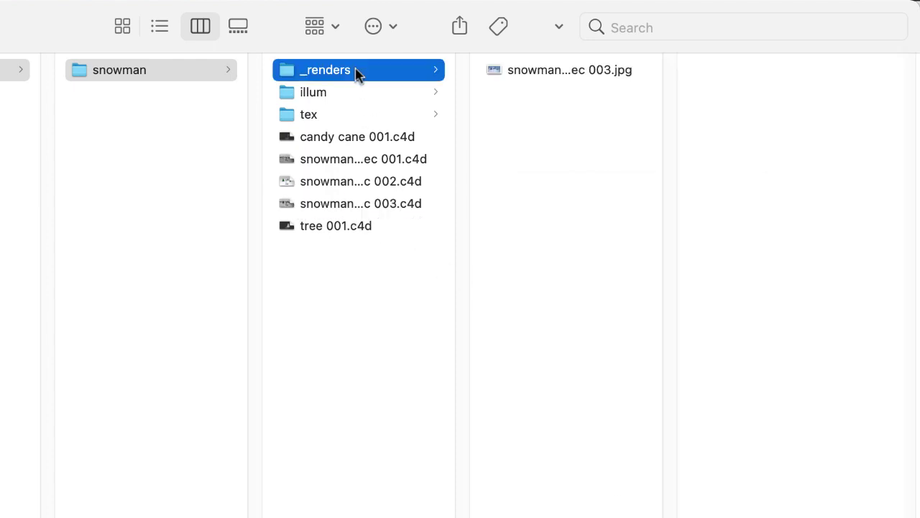
pyautogui.click(529, 72)
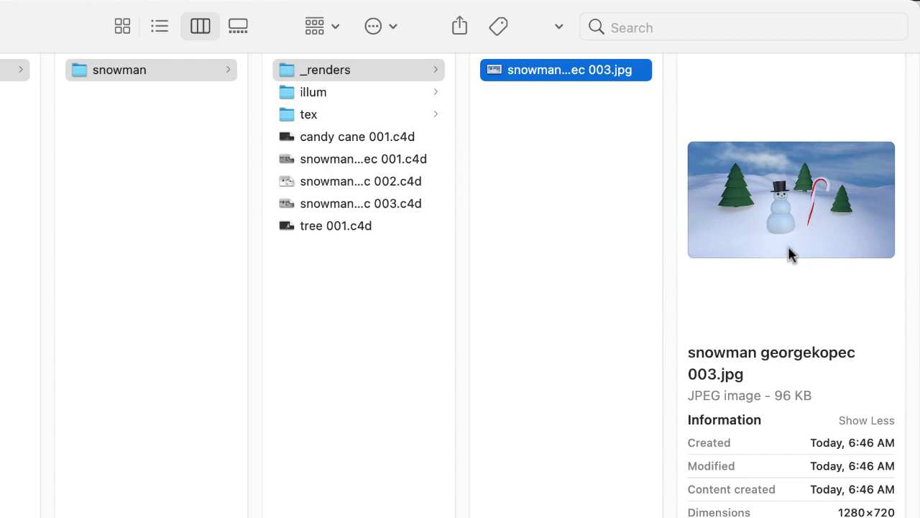
pyautogui.click(354, 207)
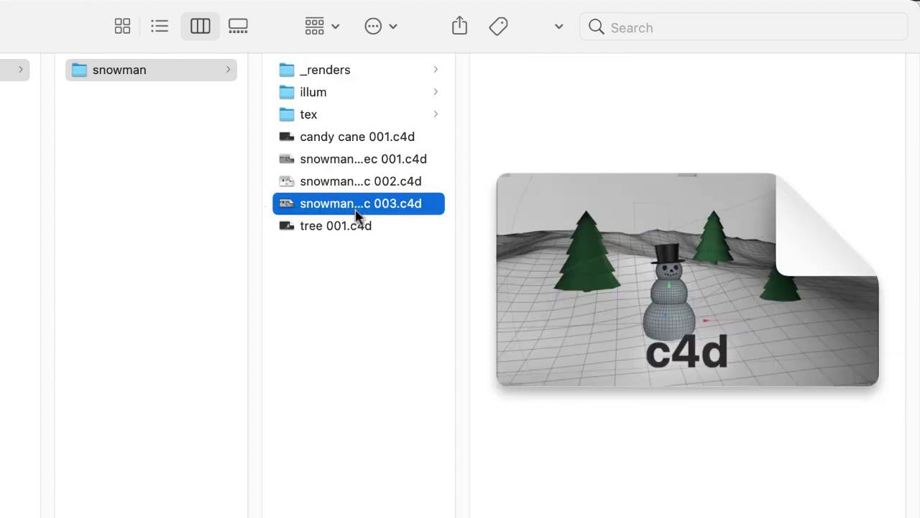
pyautogui.moveTo(463, 516); pyautogui.dragTo(542, 516)
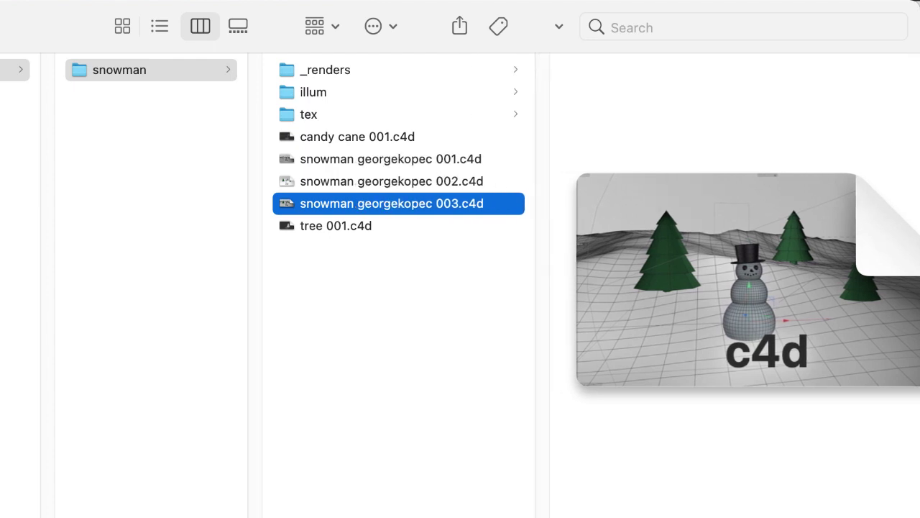